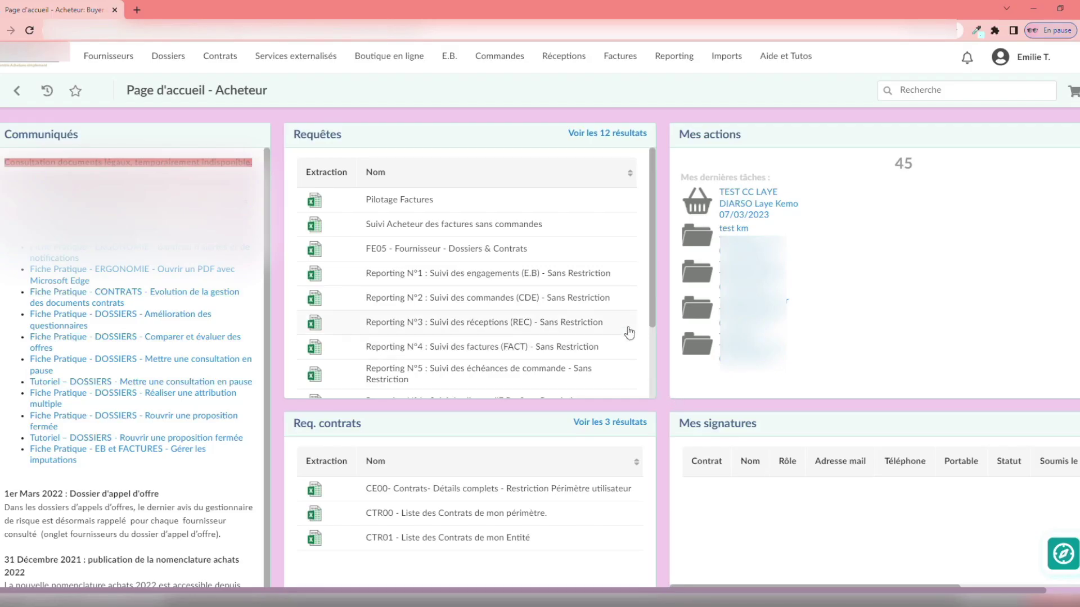
- Launch the 'Bonnes pratiques de création d'un fournisseur' guide and open a new supplier form from Liste des fournisseurs
{"action": "left_click", "coordinate": [1060, 557]}
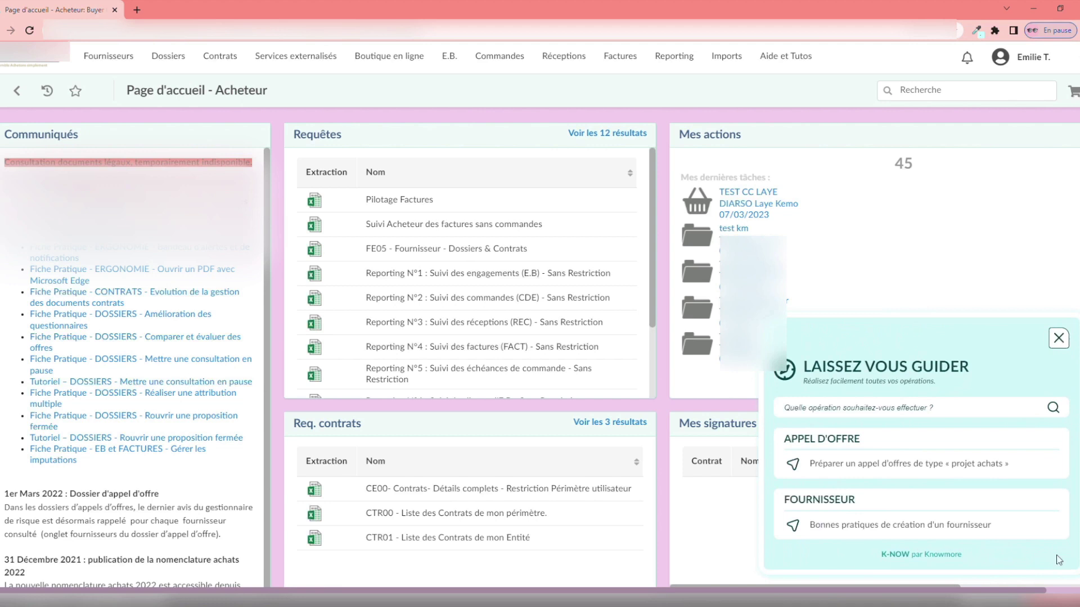
{"action": "left_click", "coordinate": [966, 525]}
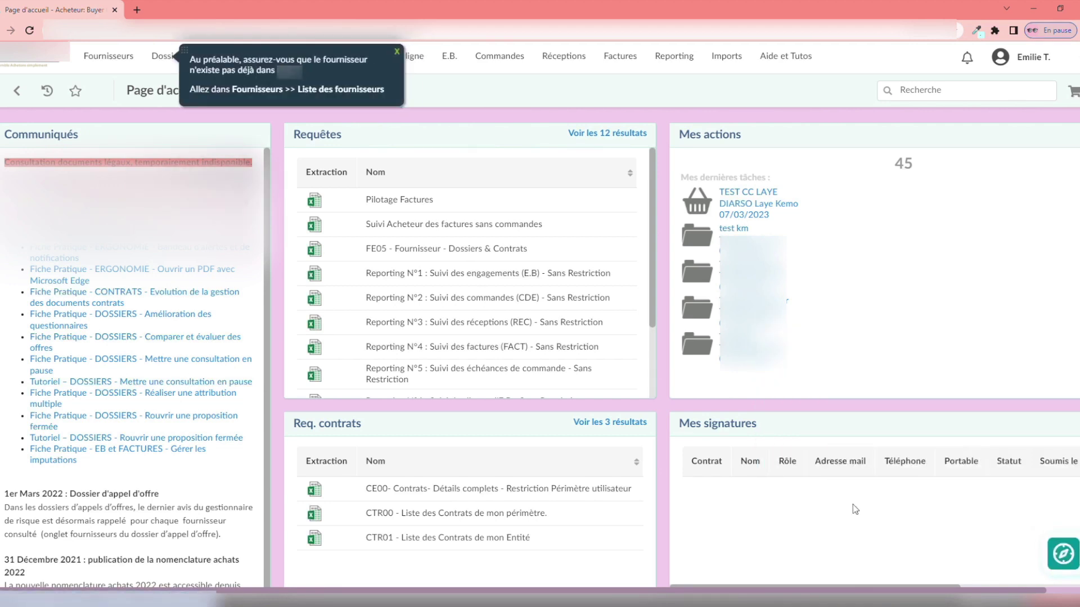
{"action": "mouse_move", "coordinate": [109, 56]}
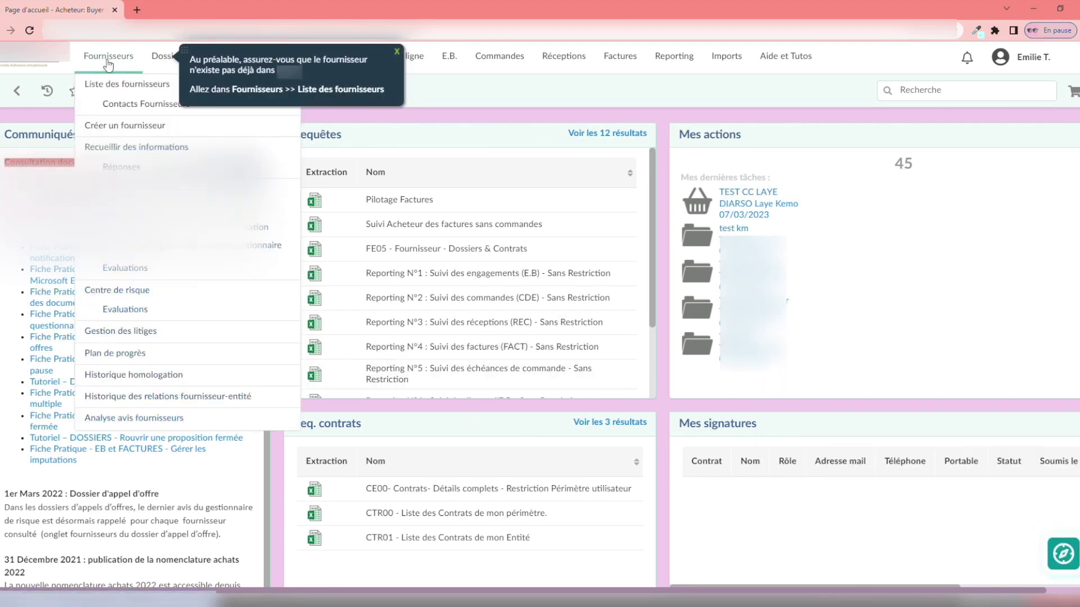
{"action": "left_click", "coordinate": [114, 86]}
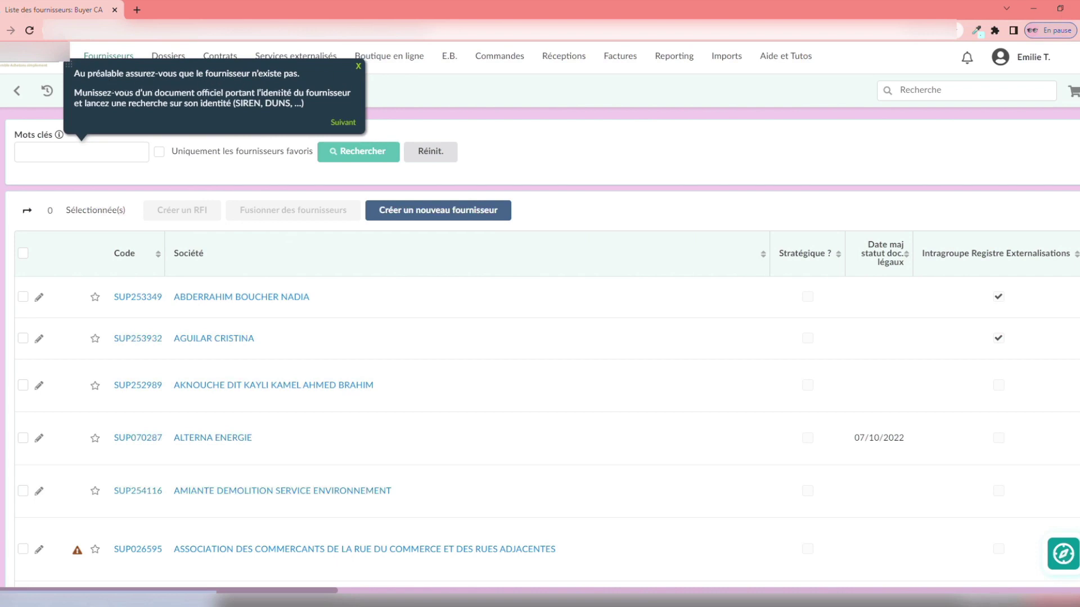
{"action": "left_click", "coordinate": [343, 123]}
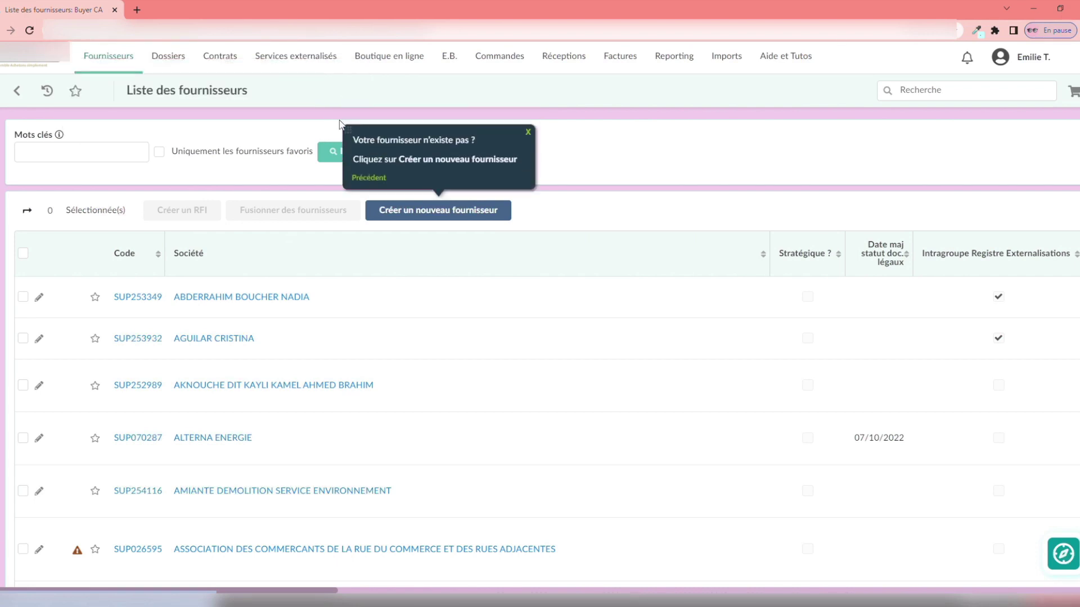
{"action": "left_click", "coordinate": [453, 214]}
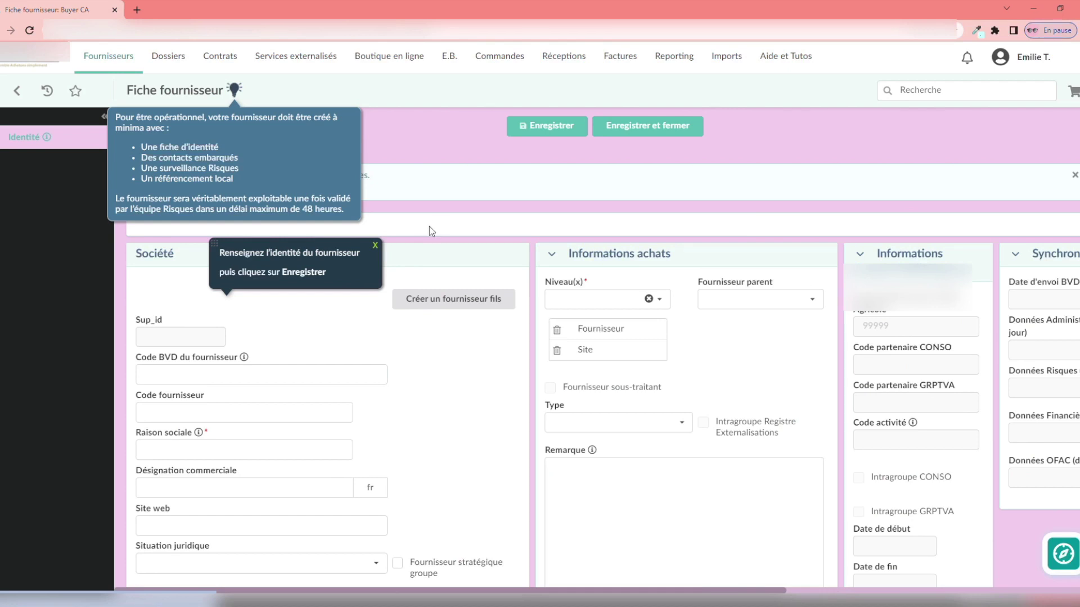
- Enter company name DEMOKNOW and pick 1 Rue Paul Cézanne, 75008 Paris as the address
{"action": "left_click", "coordinate": [234, 456]}
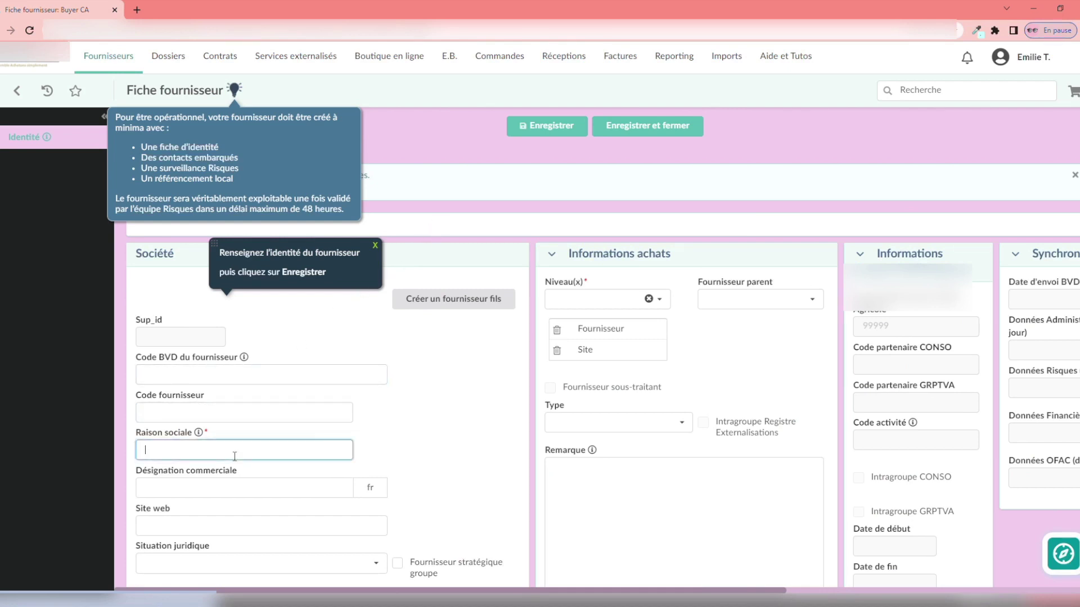
{"action": "type", "text": "DEMOKNOW"}
{"action": "scroll", "coordinate": [231, 453], "scroll_direction": "down", "scroll_amount": 5}
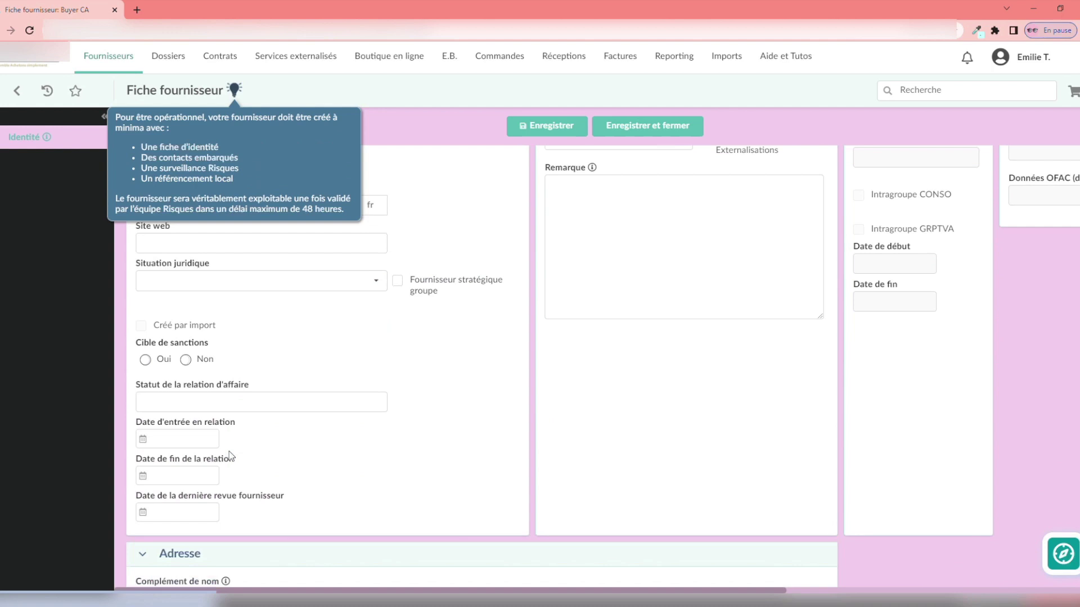
{"action": "scroll", "coordinate": [228, 451], "scroll_direction": "down", "scroll_amount": 2}
{"action": "left_click", "coordinate": [219, 410]}
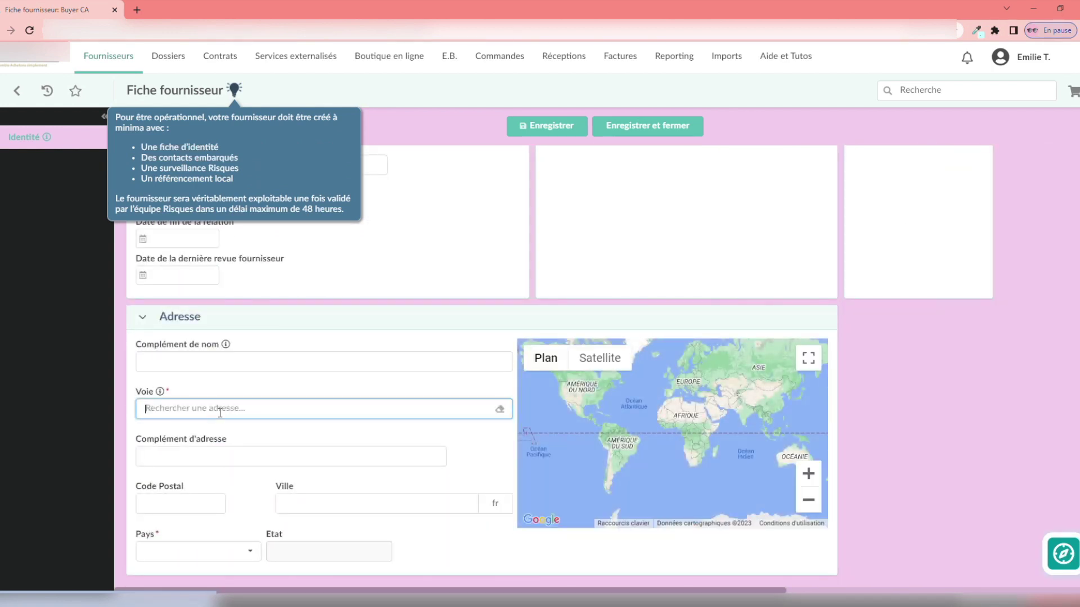
{"action": "type", "text": "1 rue "}
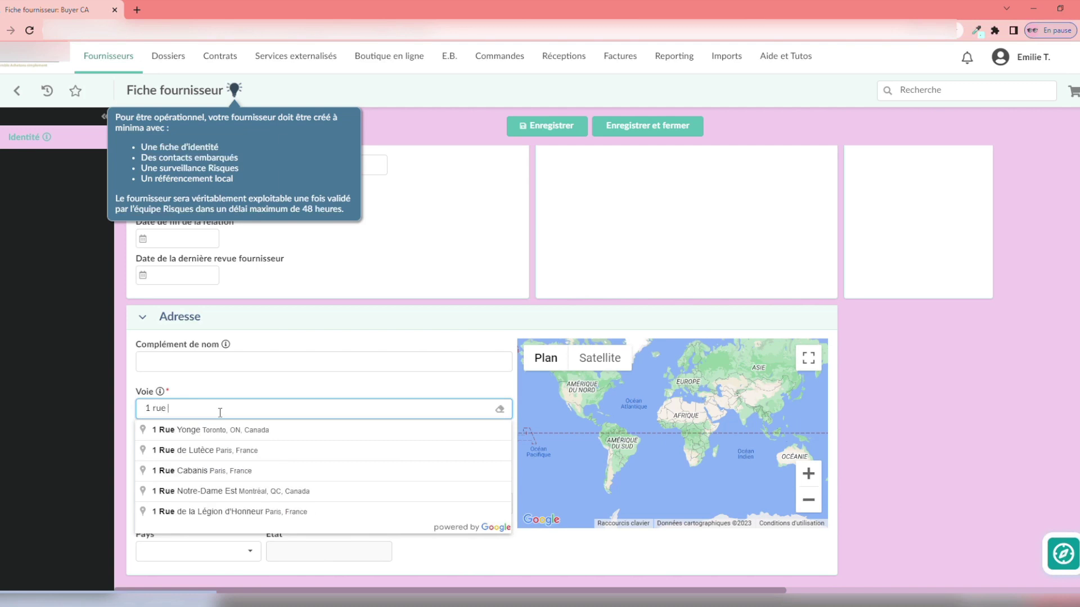
{"action": "type", "text": "paul"}
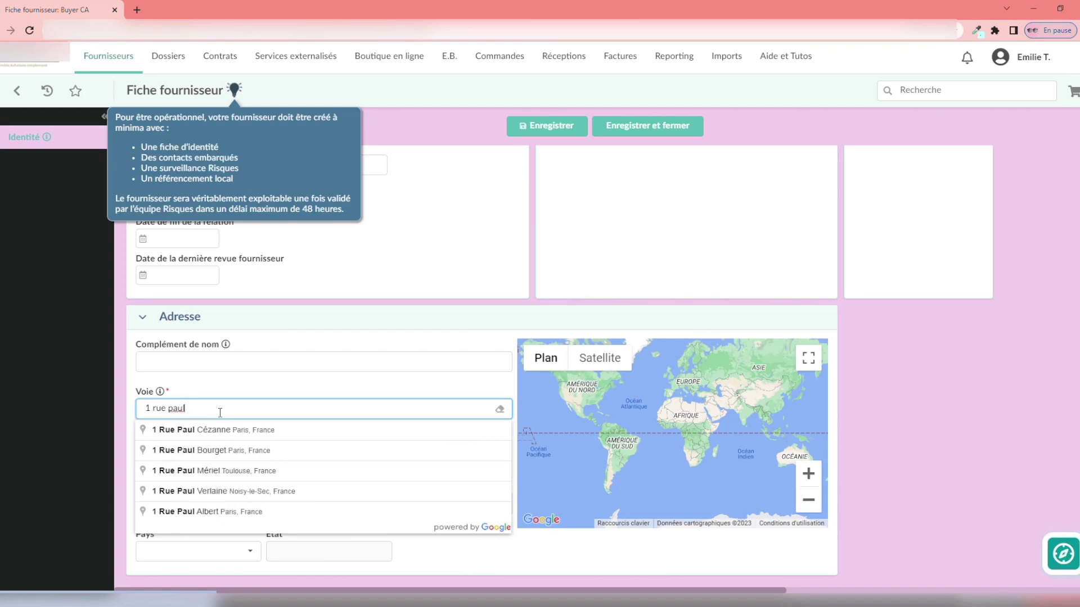
{"action": "left_click", "coordinate": [222, 431]}
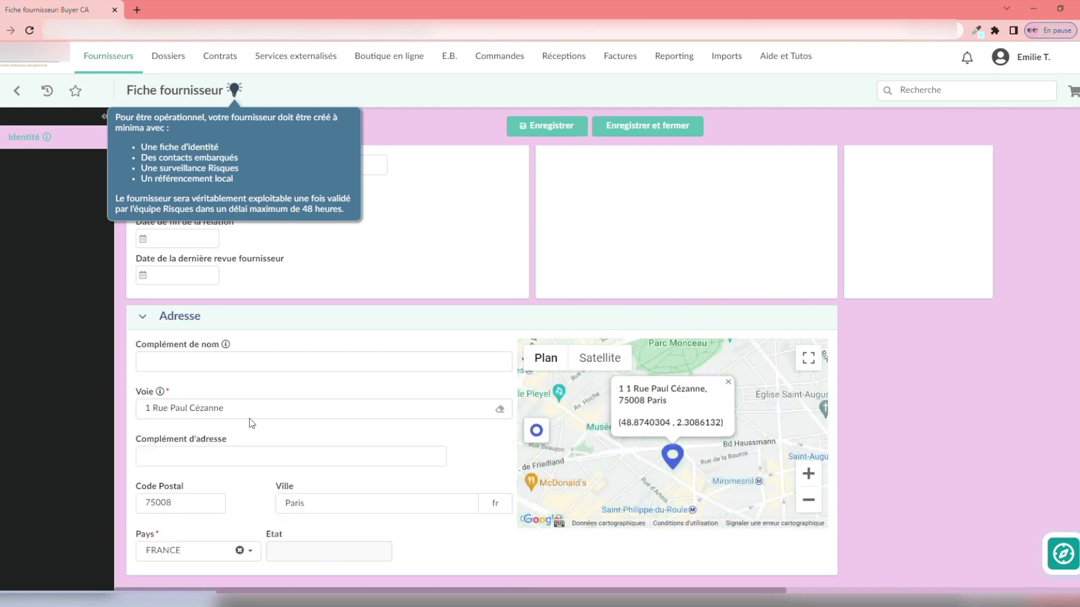
{"action": "left_click", "coordinate": [542, 128]}
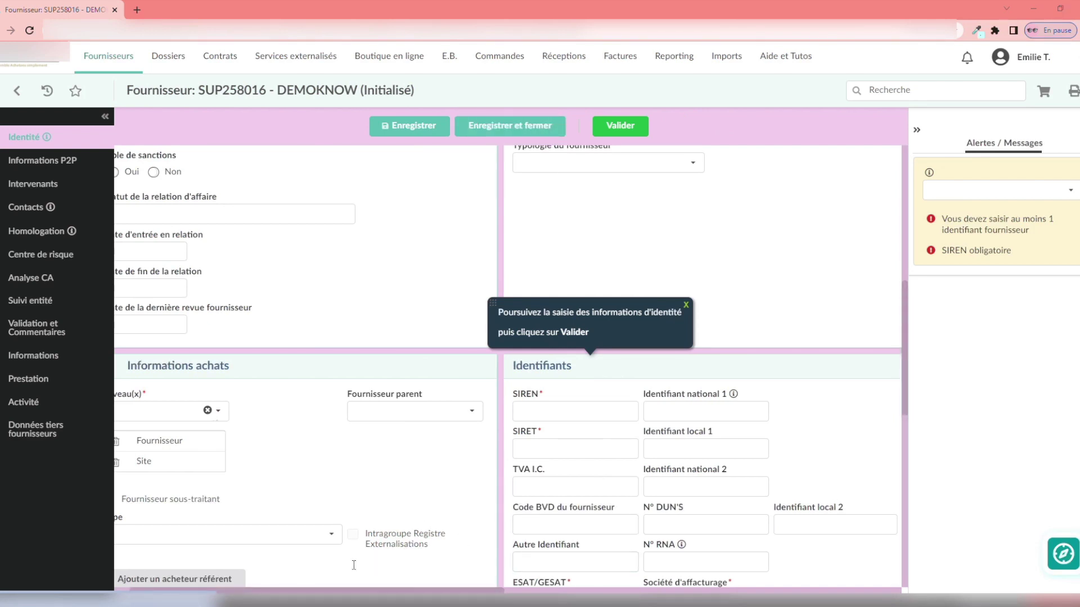
{"action": "left_click", "coordinate": [546, 447]}
{"action": "key", "text": "ctrl+v"}
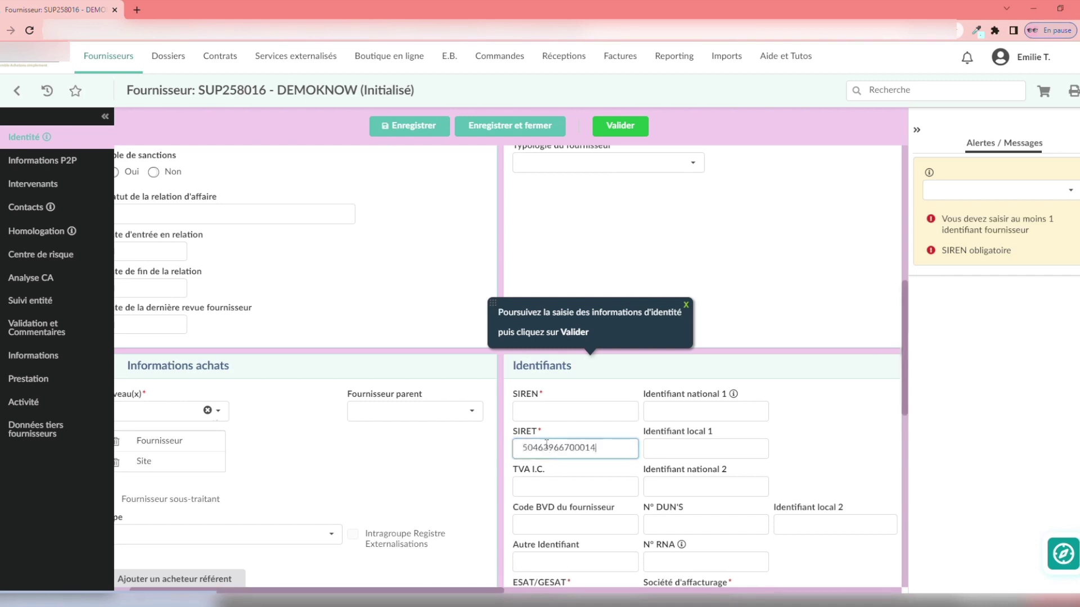
{"action": "left_click", "coordinate": [545, 412]}
{"action": "key", "text": "ctrl+v"}
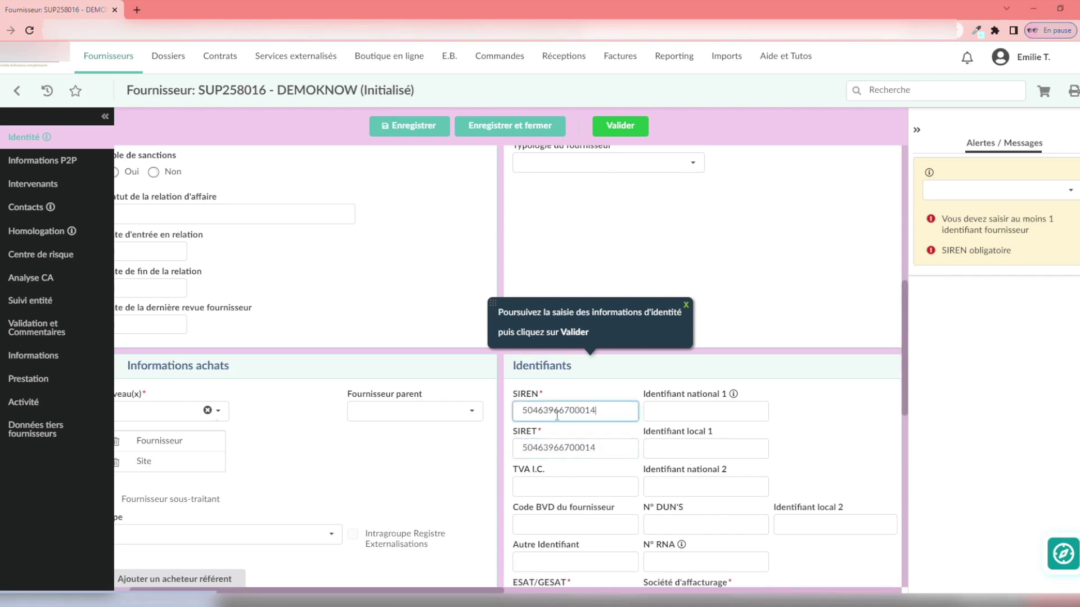
{"action": "left_click_drag", "start_coordinate": [569, 411], "coordinate": [616, 413]}
{"action": "key", "text": "BackSpace"}
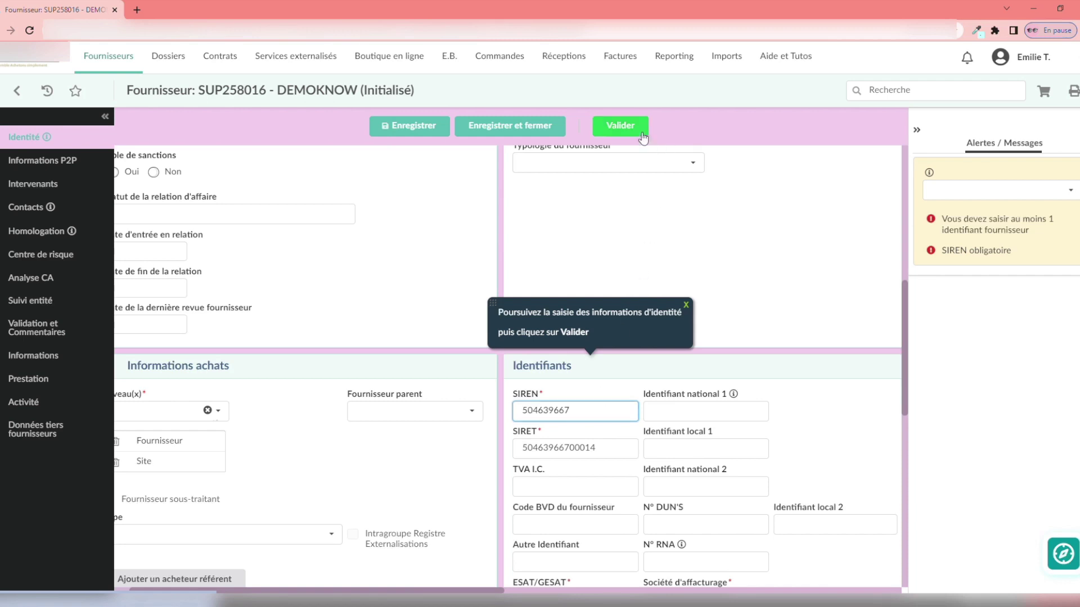
{"action": "left_click", "coordinate": [628, 128]}
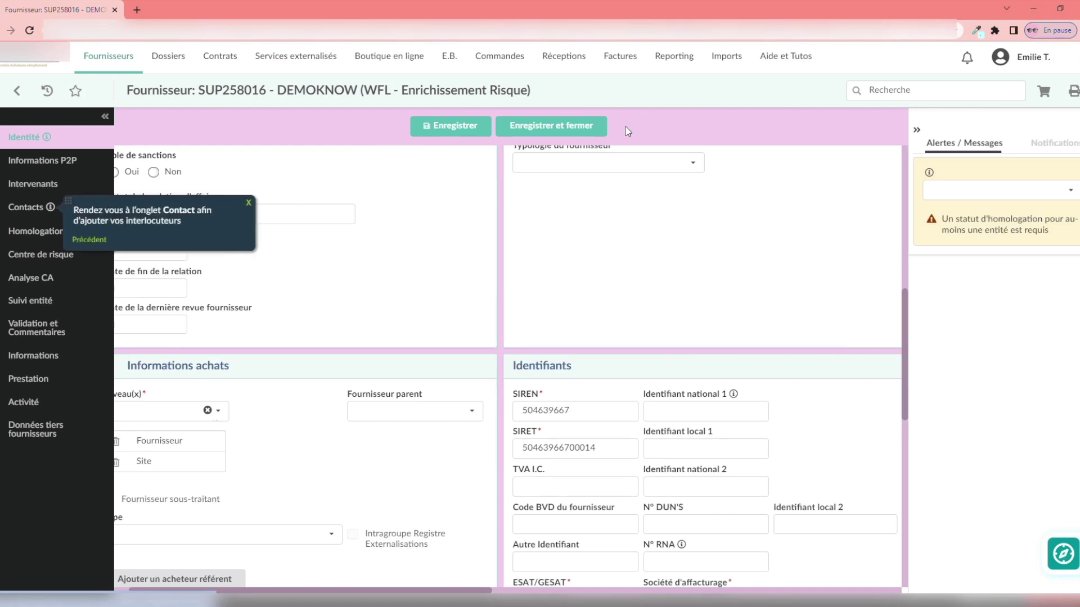
- Start a new supplier contact from the Contacts section with the title M
{"action": "left_click", "coordinate": [26, 208]}
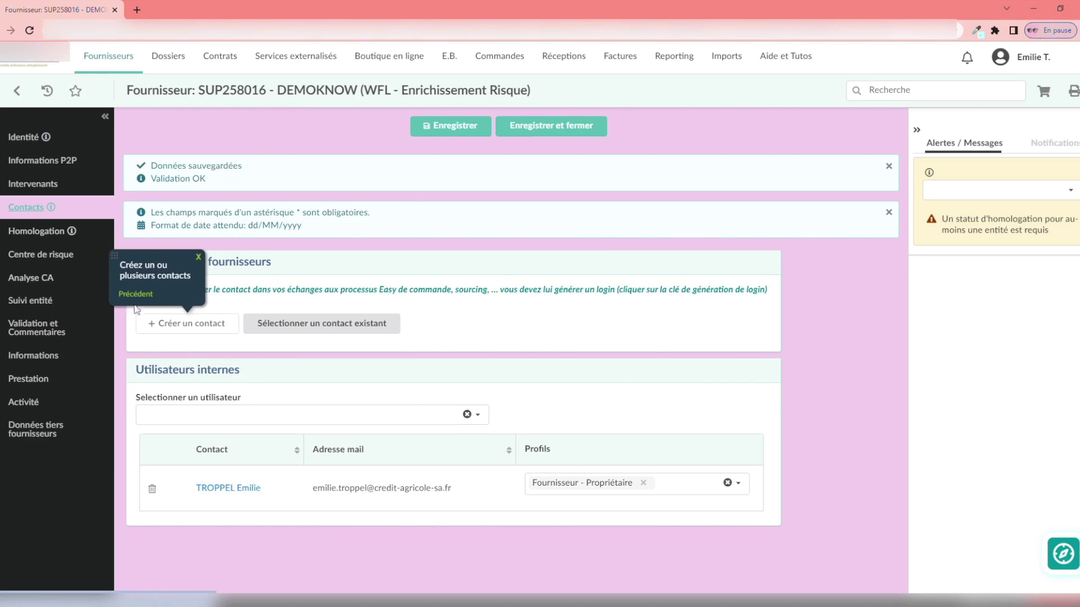
{"action": "left_click", "coordinate": [168, 330]}
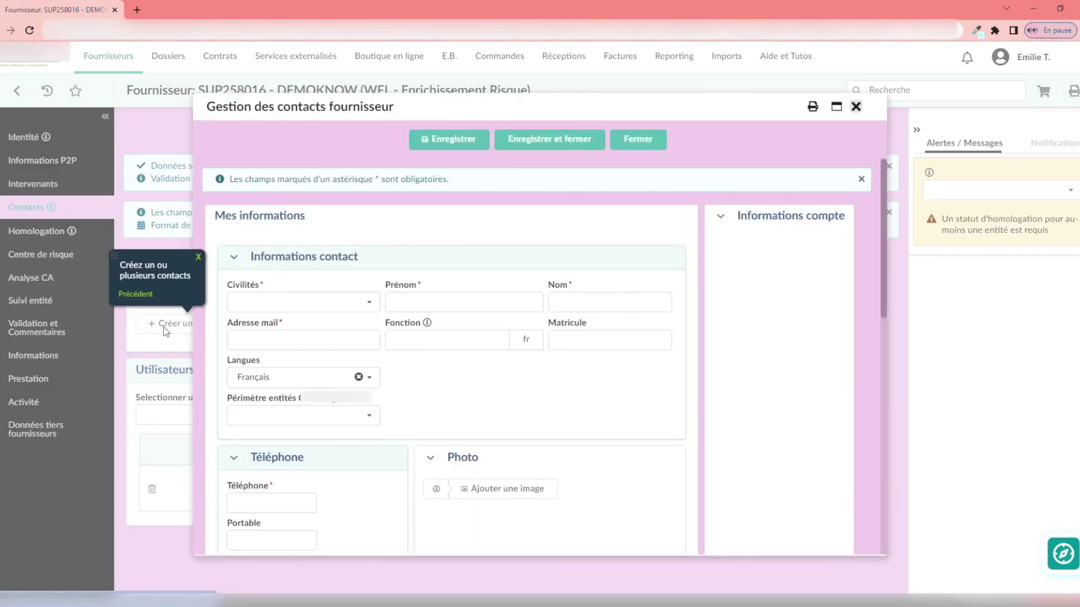
{"action": "left_click", "coordinate": [328, 302]}
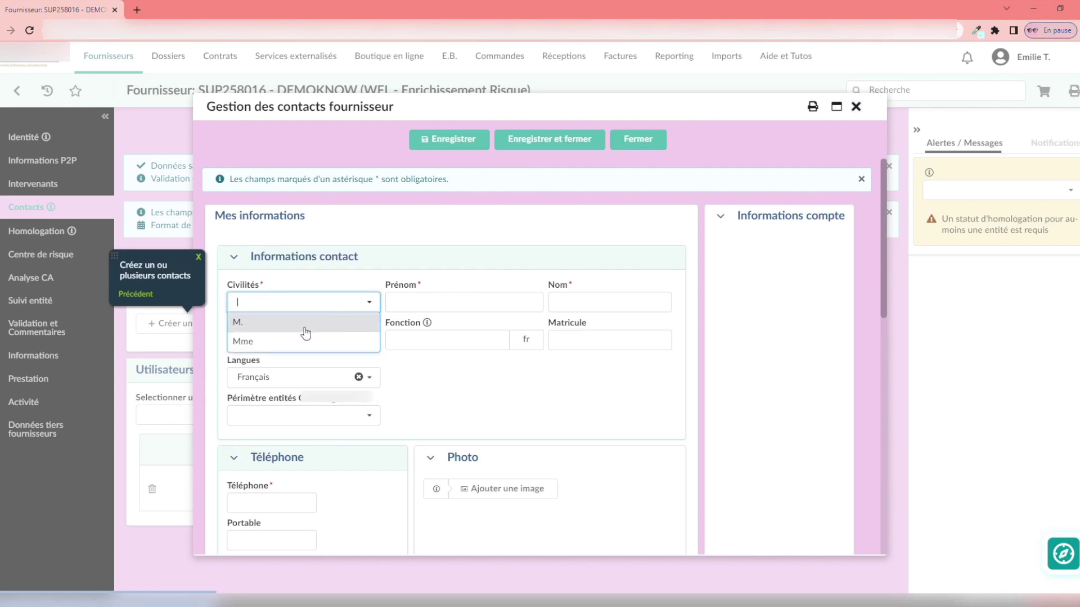
{"action": "left_click", "coordinate": [309, 321]}
- Fill in the contact's first name, last name, e-mail and phone number, then save and close
{"action": "left_click", "coordinate": [425, 308]}
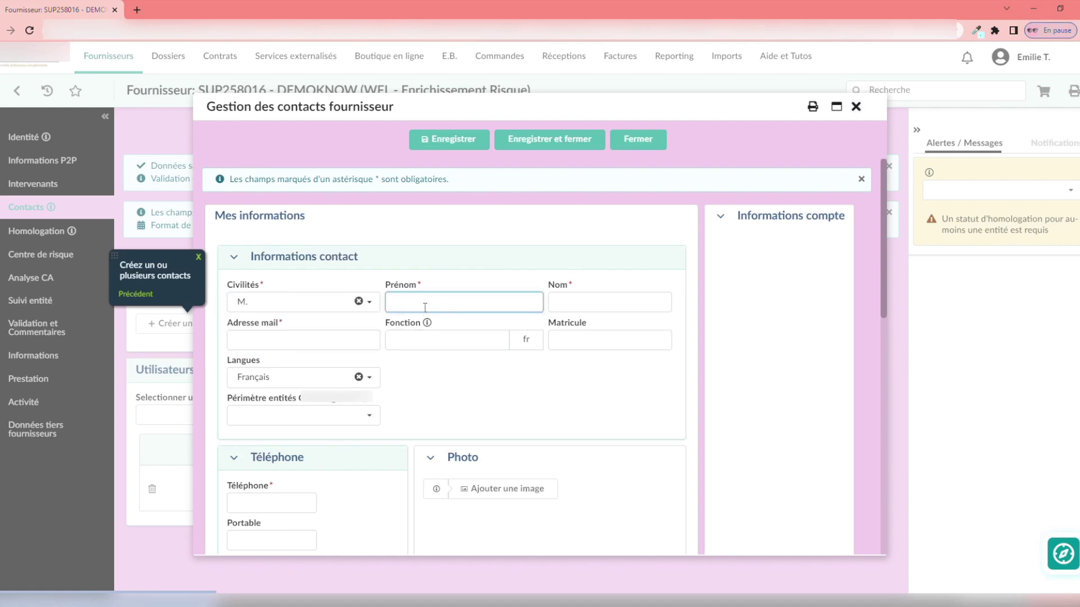
{"action": "type", "text": "TEST"}
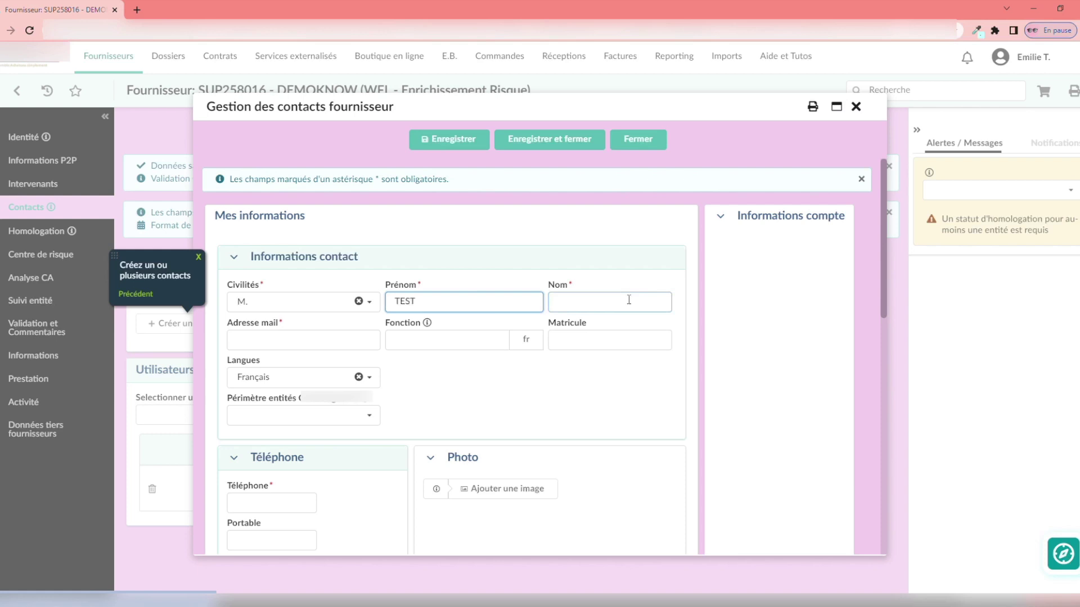
{"action": "left_click", "coordinate": [620, 309]}
{"action": "type", "text": "KNOW"}
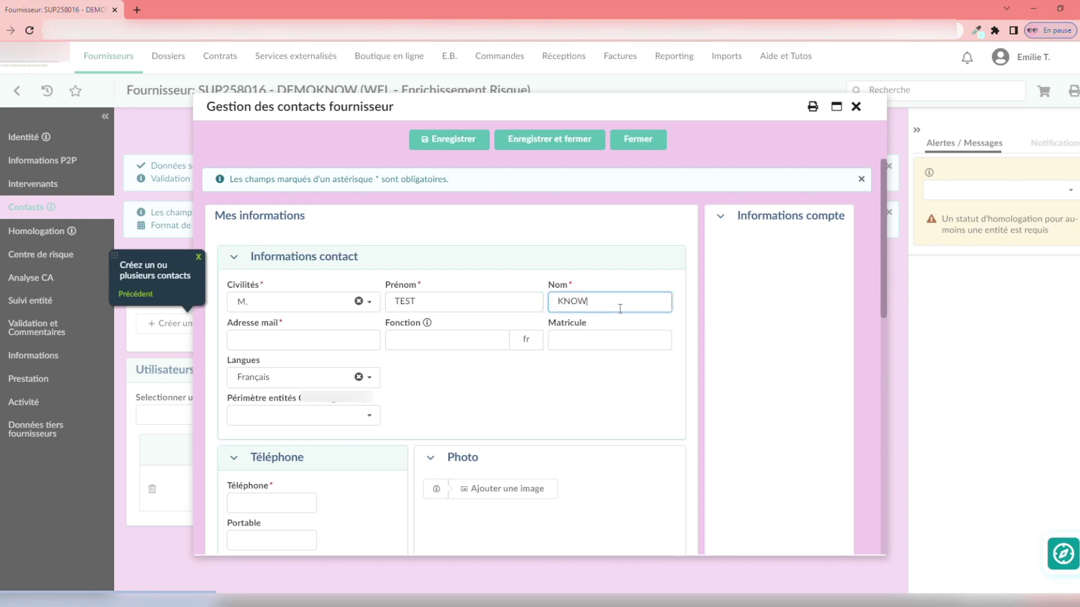
{"action": "left_click", "coordinate": [343, 347]}
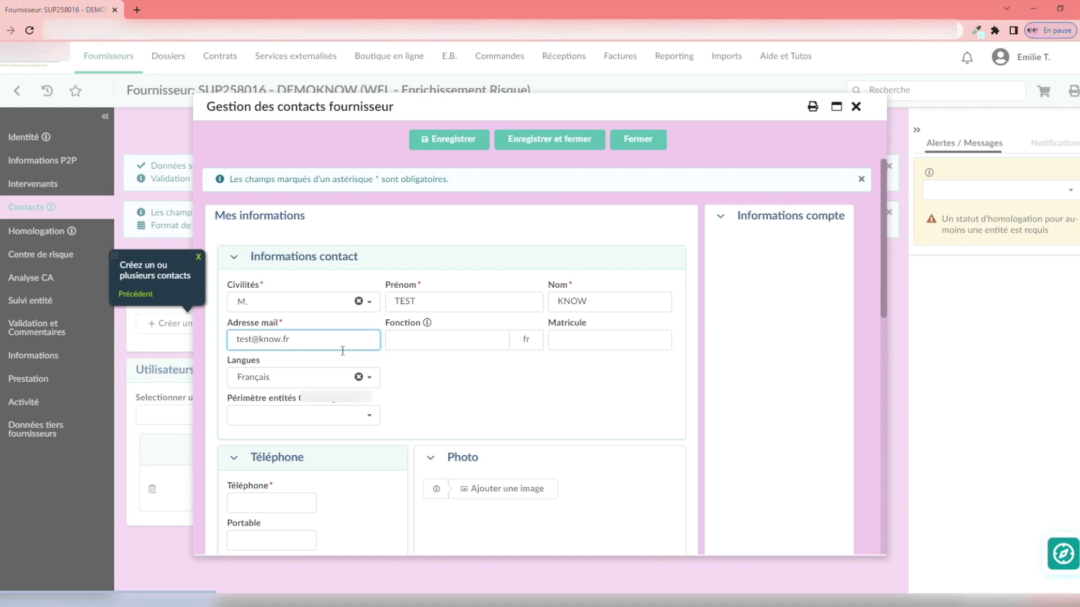
{"action": "left_click", "coordinate": [274, 504]}
{"action": "type", "text": "0102"}
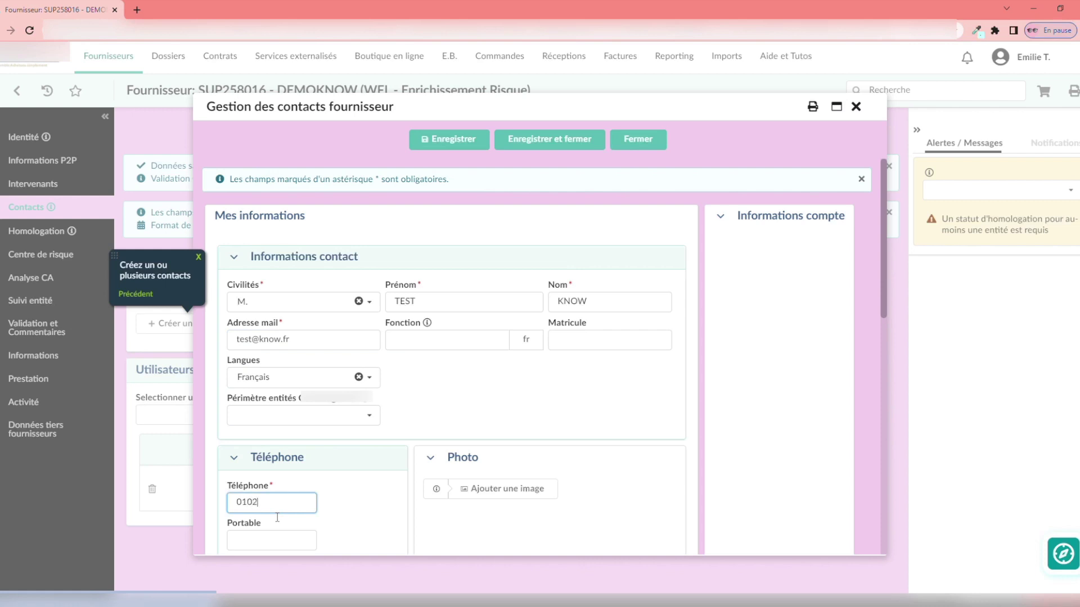
{"action": "type", "text": "030405"}
{"action": "left_click", "coordinate": [525, 139]}
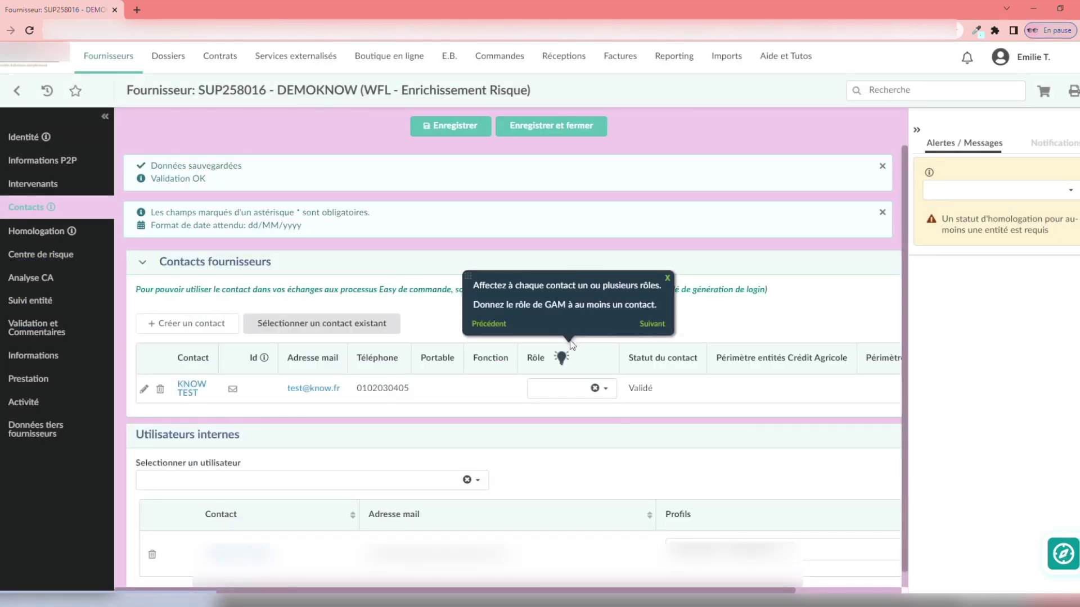
- Assign the GAM role to the contact from its Rôle dropdown
{"action": "mouse_move", "coordinate": [559, 366]}
{"action": "left_click", "coordinate": [607, 389]}
{"action": "left_click", "coordinate": [546, 475]}
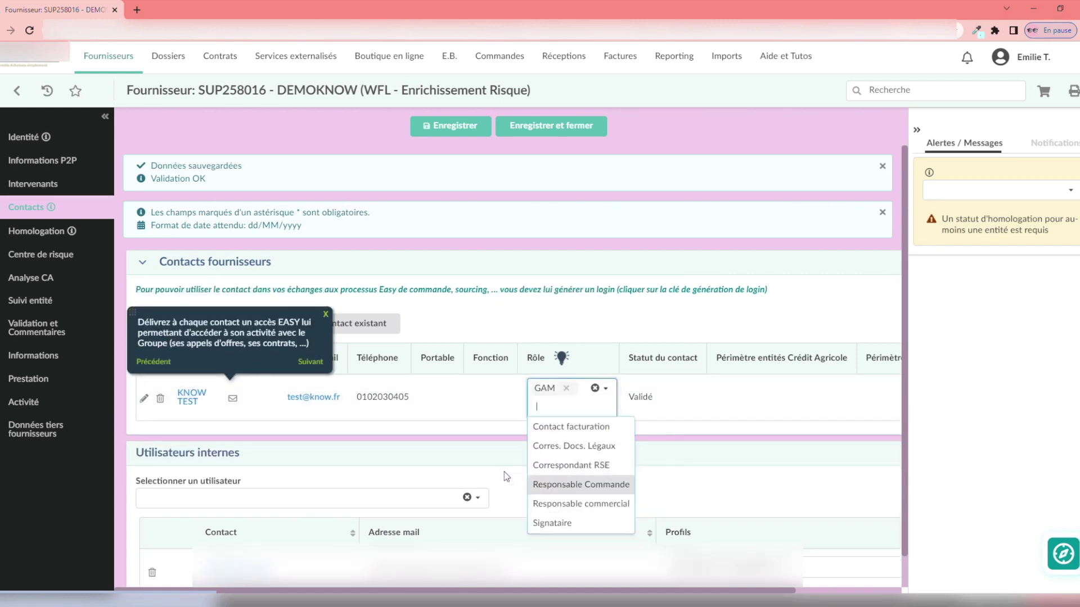
- Advance the tour, open the supplier first-steps guide link, and close that portal tab
{"action": "left_click", "coordinate": [309, 363]}
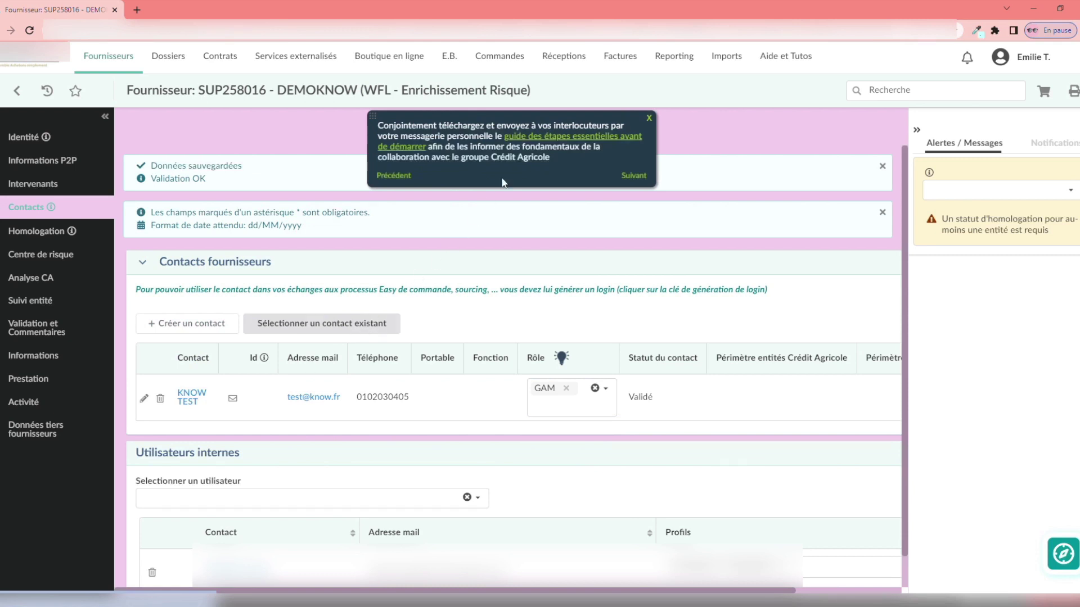
{"action": "left_click", "coordinate": [551, 139]}
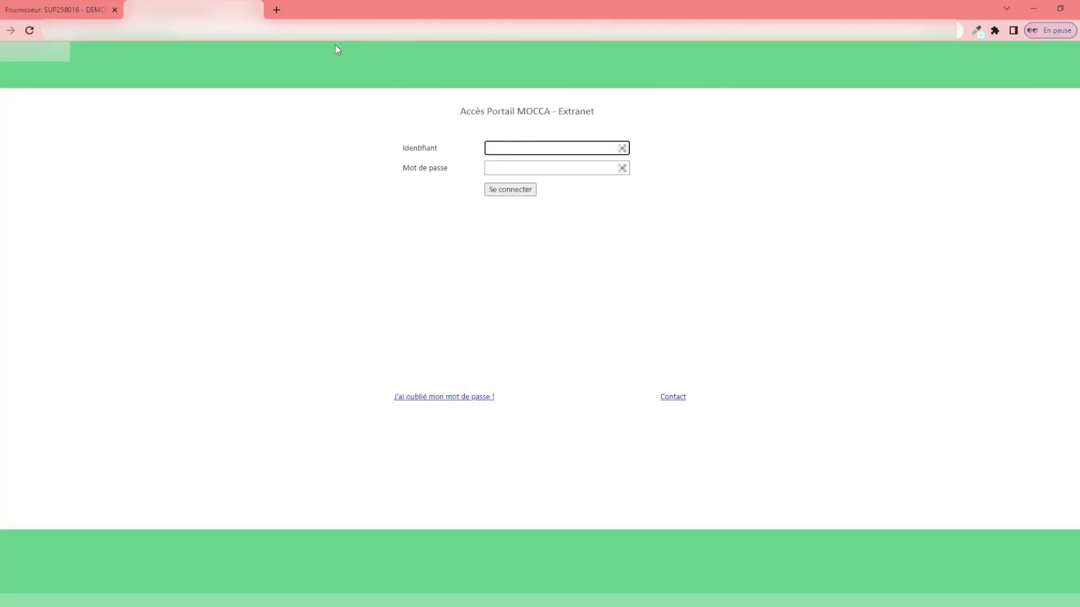
{"action": "left_click", "coordinate": [256, 10]}
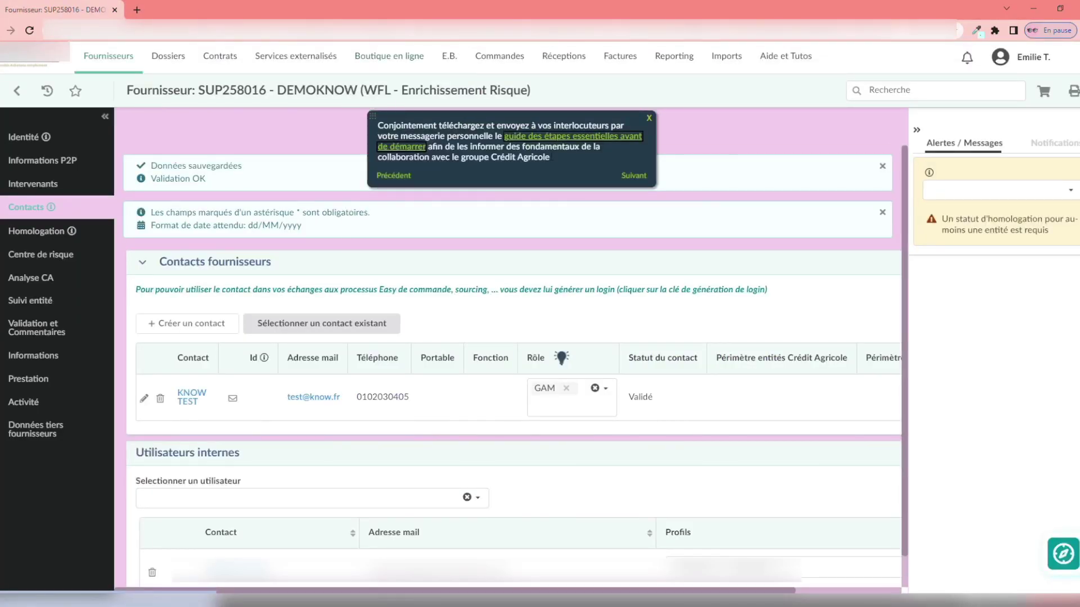
- Step through the tour from the Suivi entité section to the Homologation section and its final step
{"action": "left_click", "coordinate": [633, 176]}
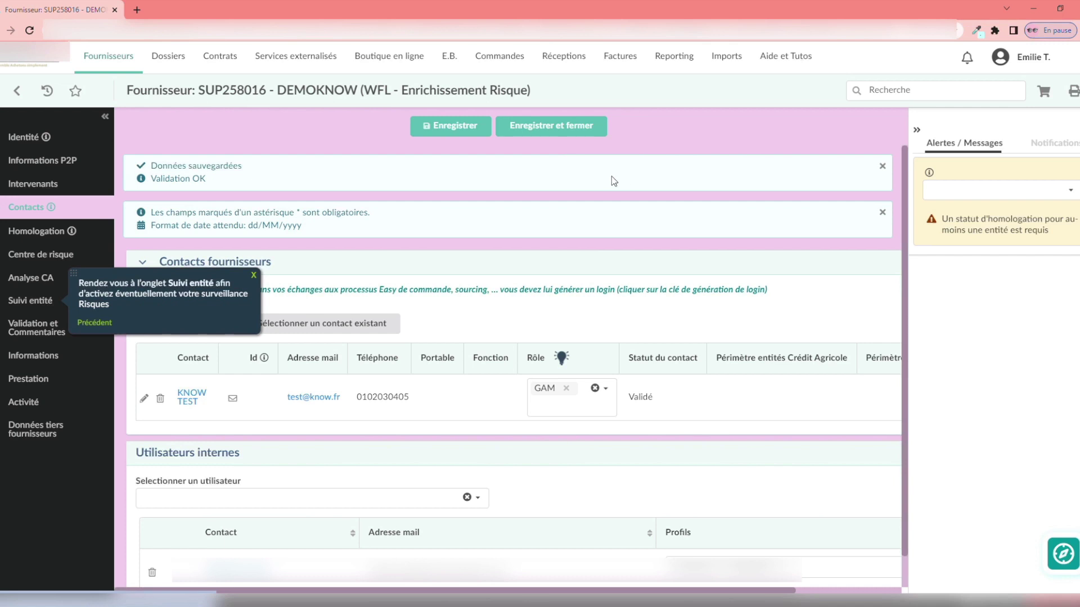
{"action": "left_click", "coordinate": [46, 302]}
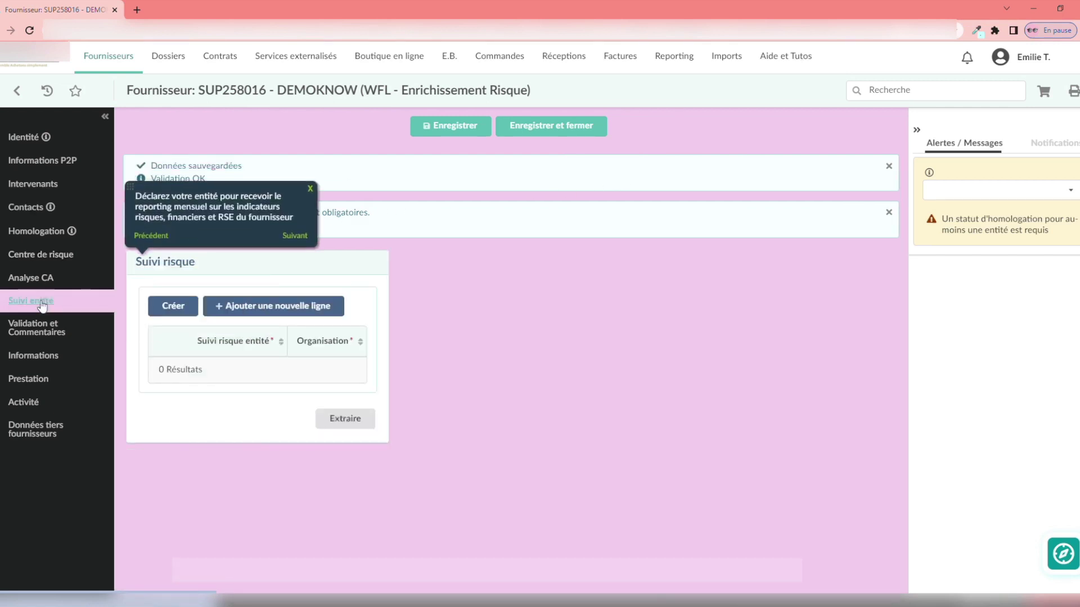
{"action": "left_click", "coordinate": [293, 236]}
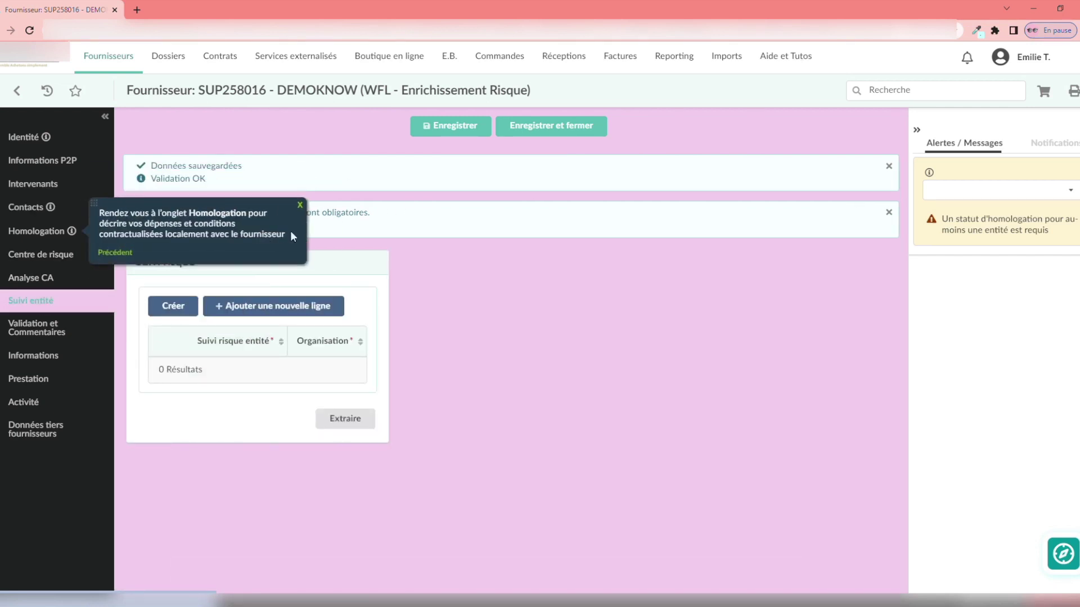
{"action": "left_click", "coordinate": [38, 235]}
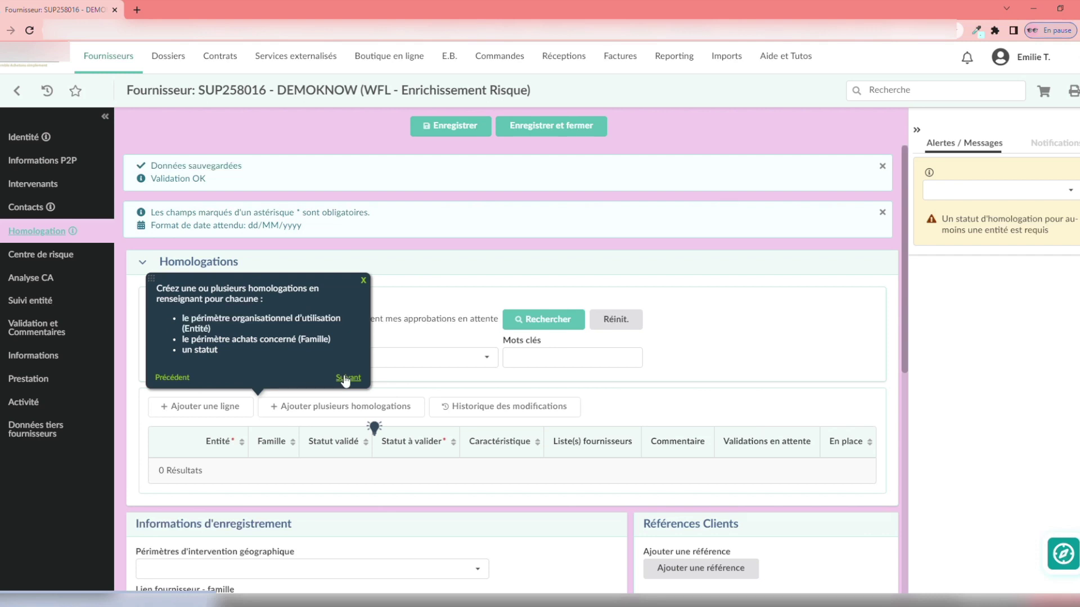
{"action": "mouse_move", "coordinate": [376, 429]}
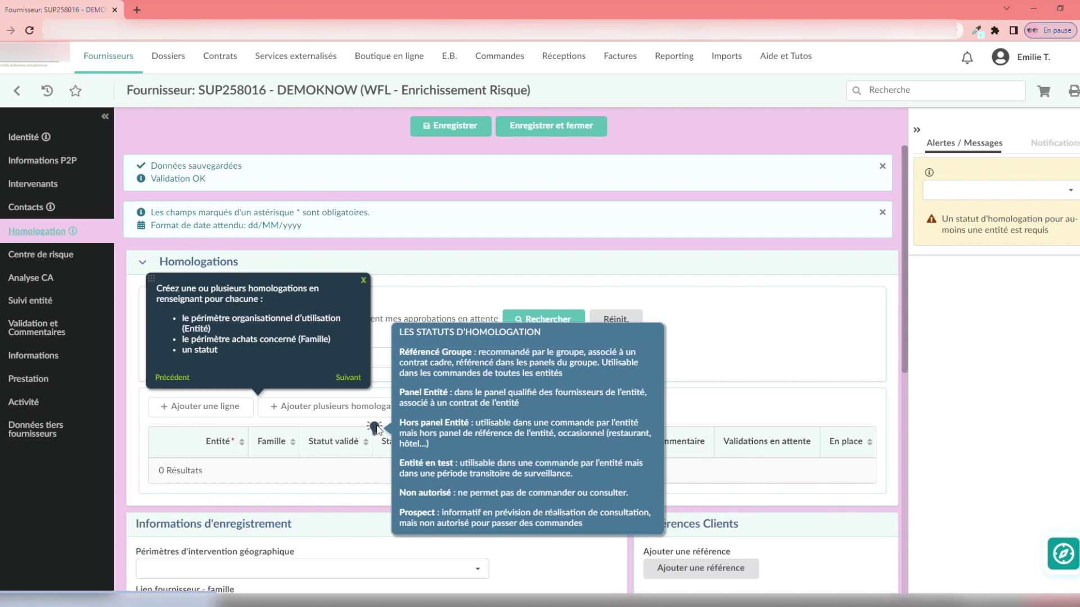
{"action": "left_click", "coordinate": [347, 378]}
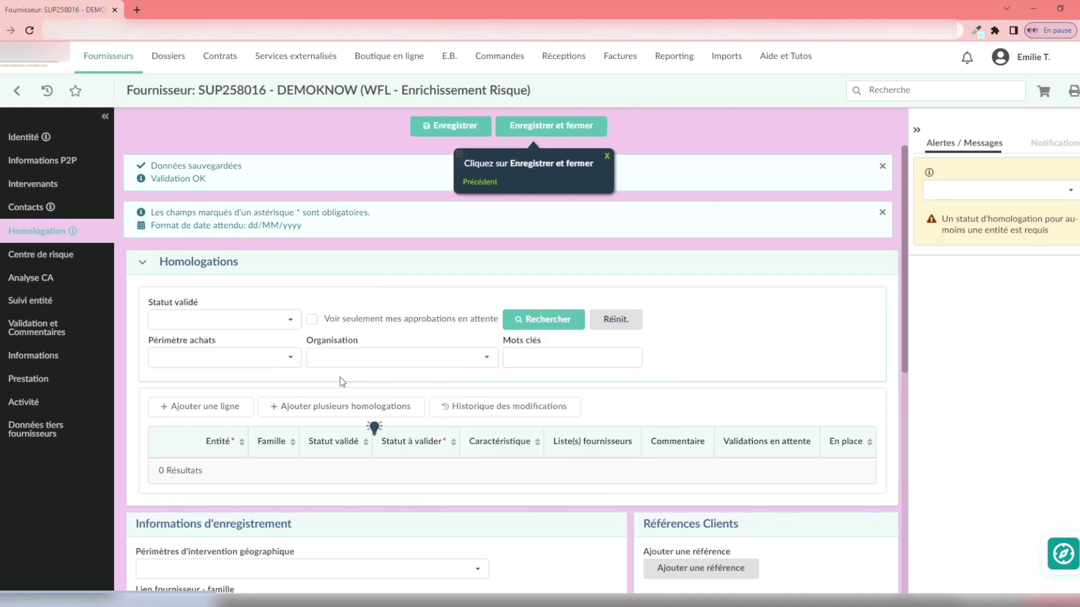
- Save and close DEMOKNOW, then rate the guide five stars with the comment 'Parfait'
{"action": "left_click", "coordinate": [572, 127]}
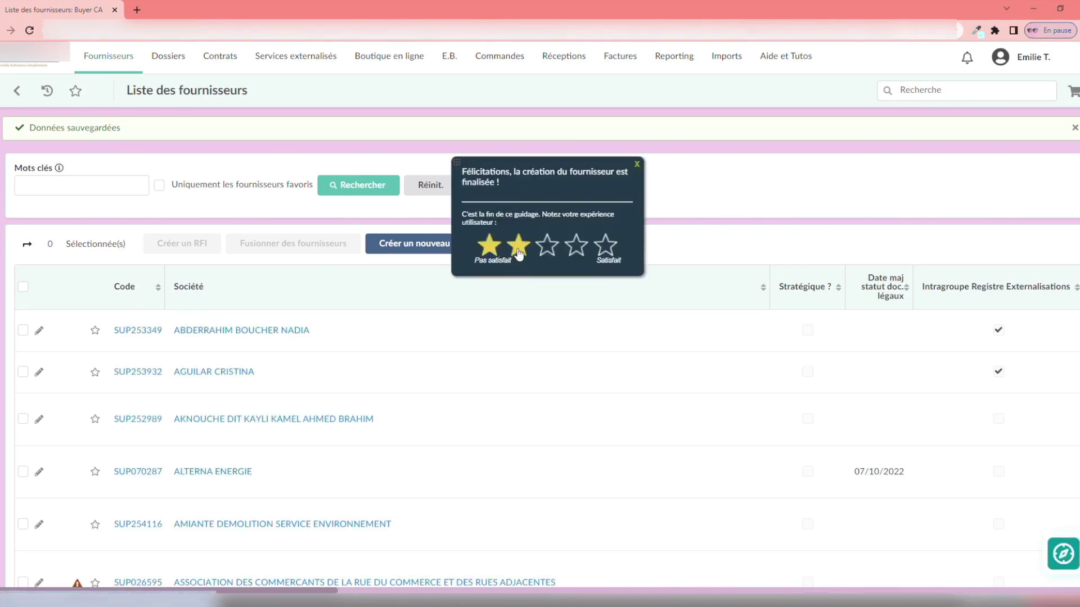
{"action": "left_click", "coordinate": [606, 247]}
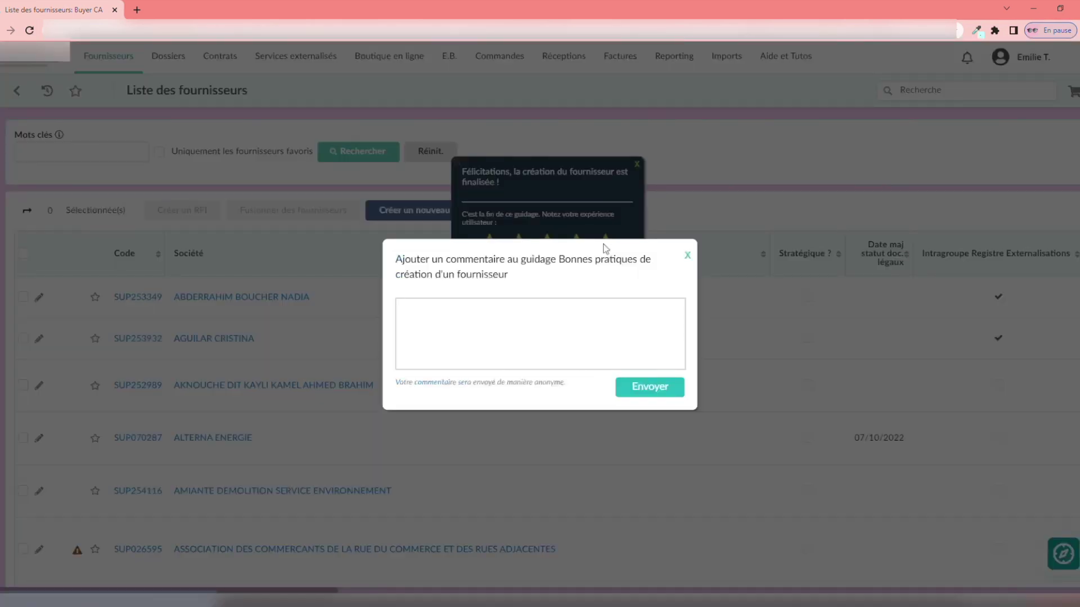
{"action": "left_click", "coordinate": [498, 327]}
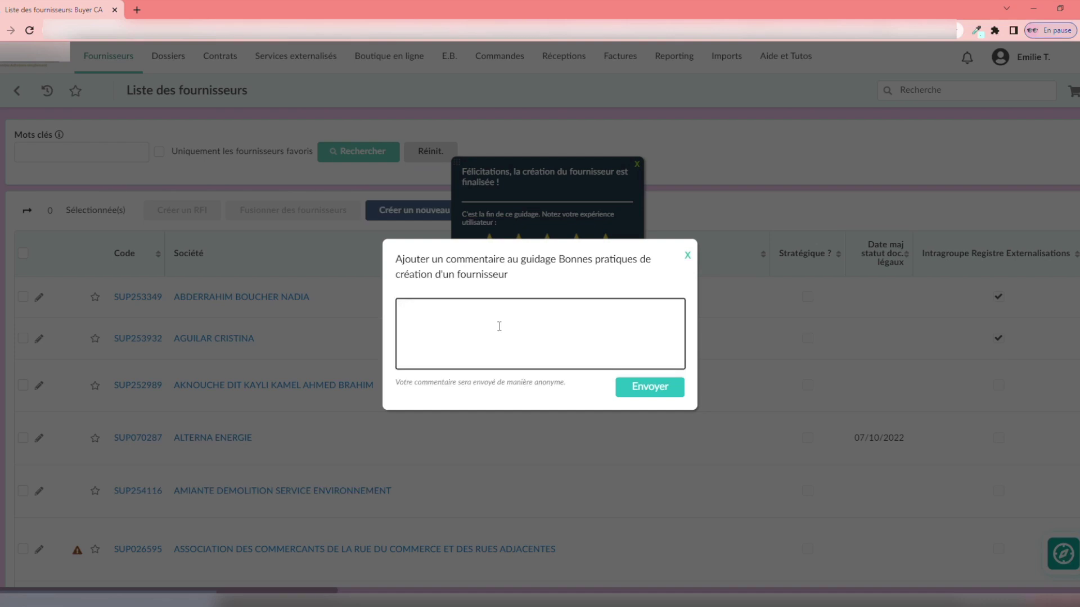
{"action": "type", "text": "Parfait"}
{"action": "left_click", "coordinate": [667, 392]}
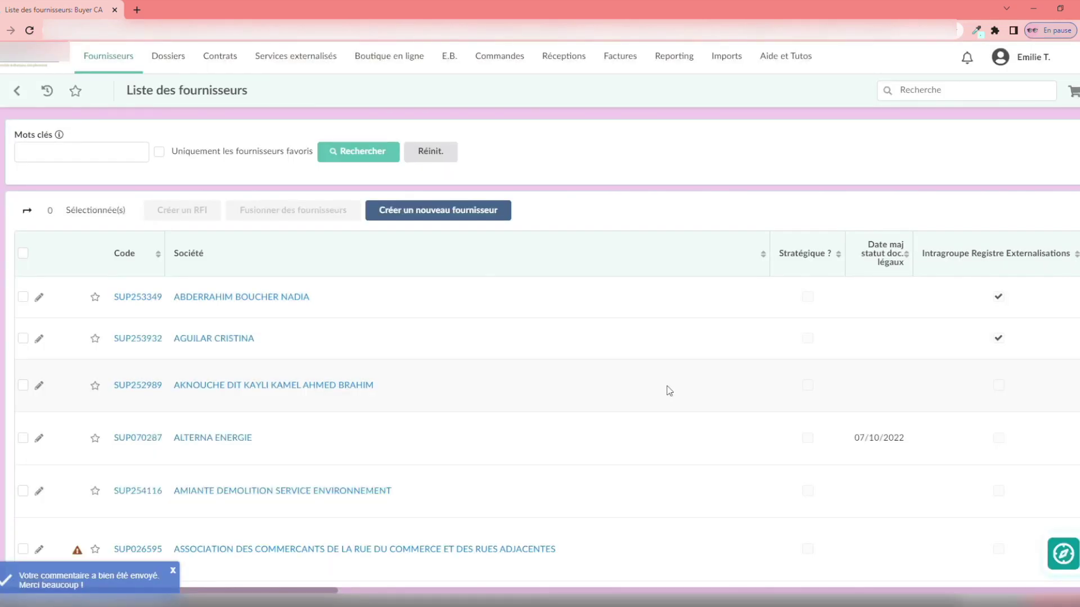